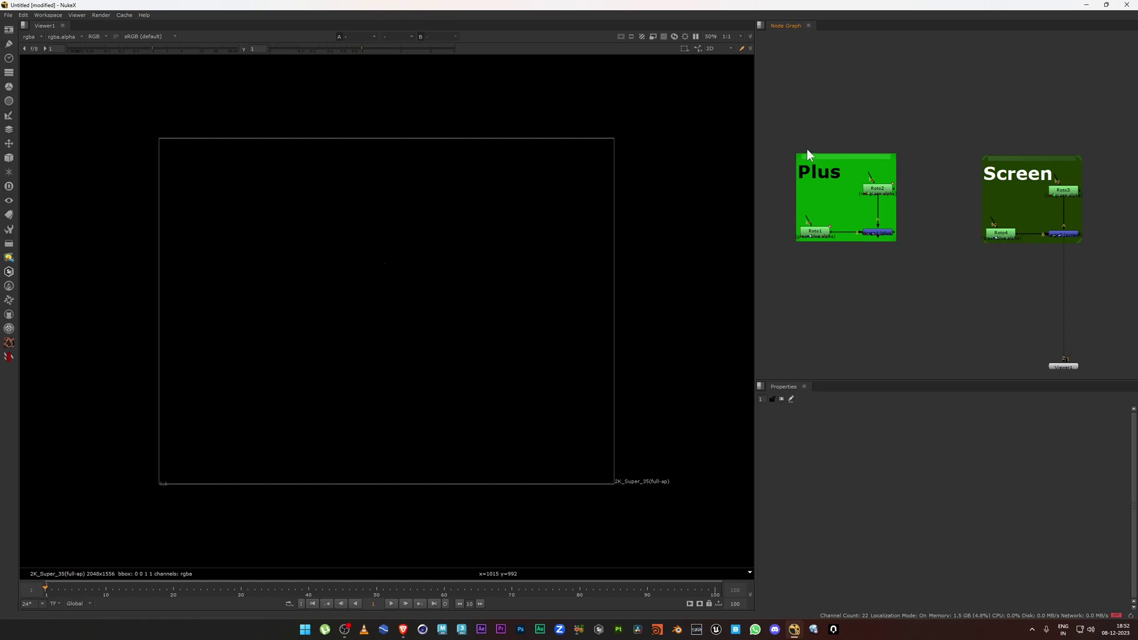
# Preview the yellow and cyan rotos of the Plus group and their Plus merge
pyautogui.moveTo(780, 131); pyautogui.dragTo(918, 256)
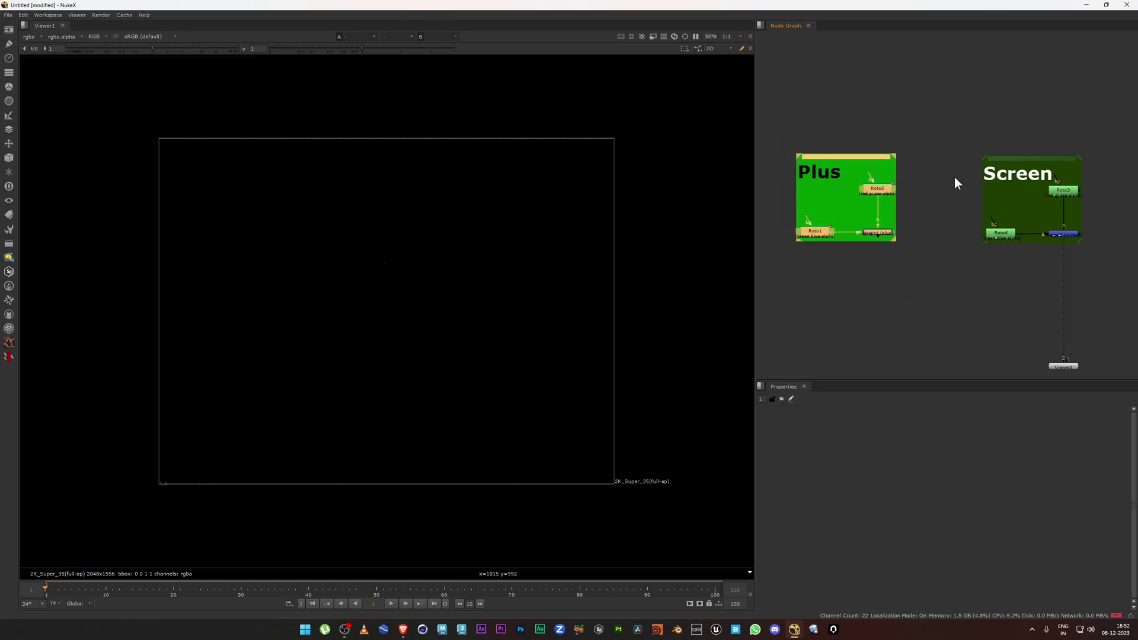
pyautogui.moveTo(936, 133); pyautogui.dragTo(1110, 262)
pyautogui.click(909, 266)
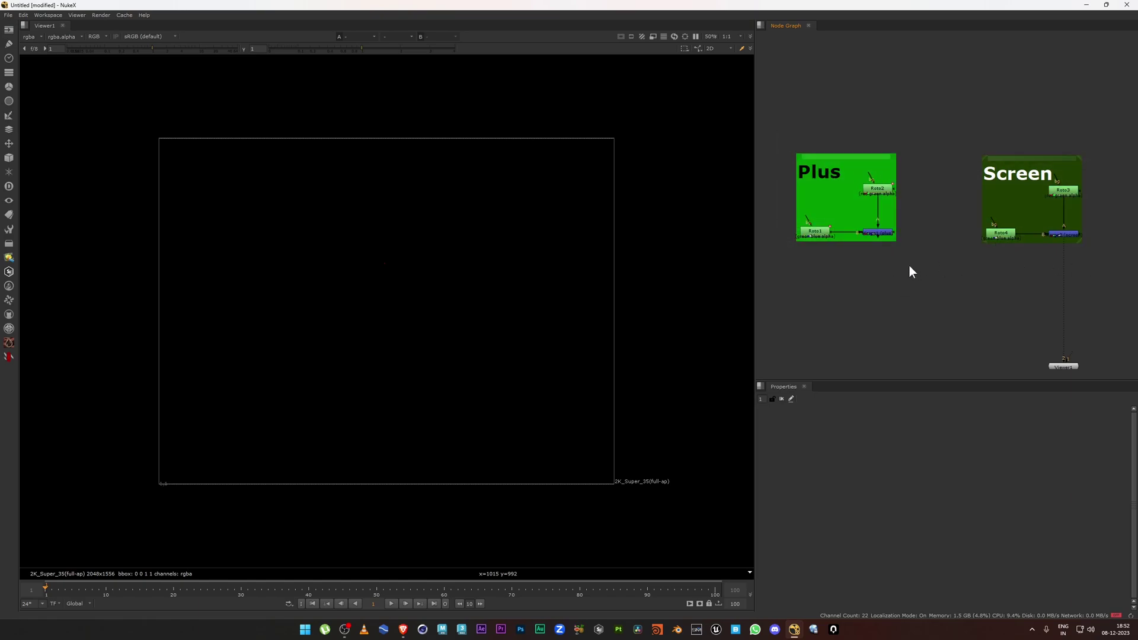
pyautogui.press('1')
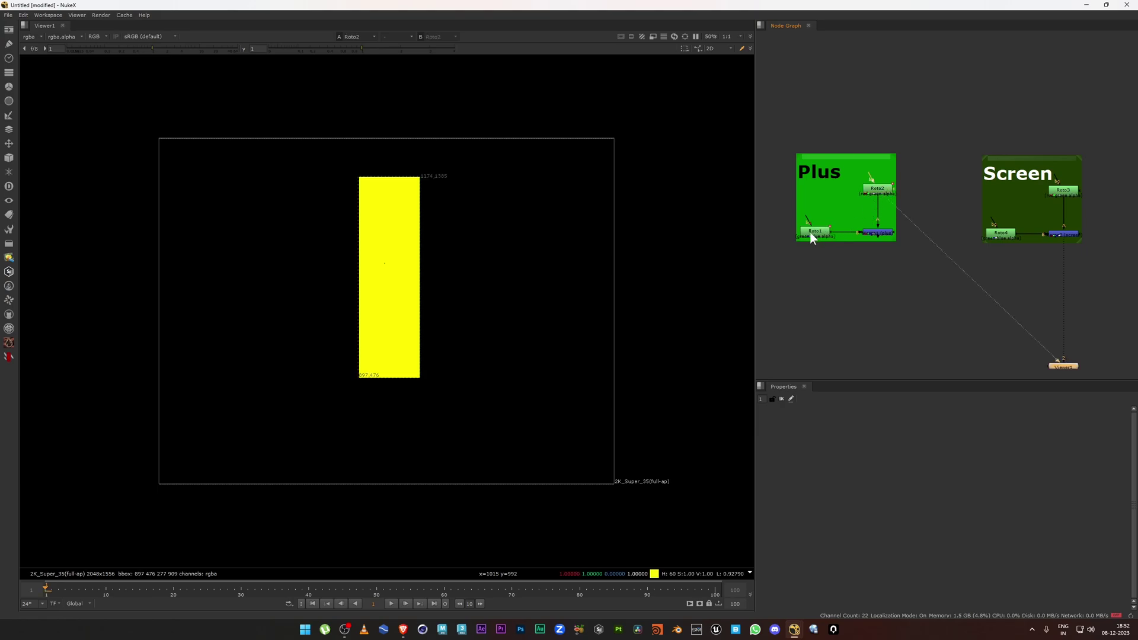
pyautogui.click(810, 232)
pyautogui.press('1')
pyautogui.click(877, 232)
pyautogui.press('1')
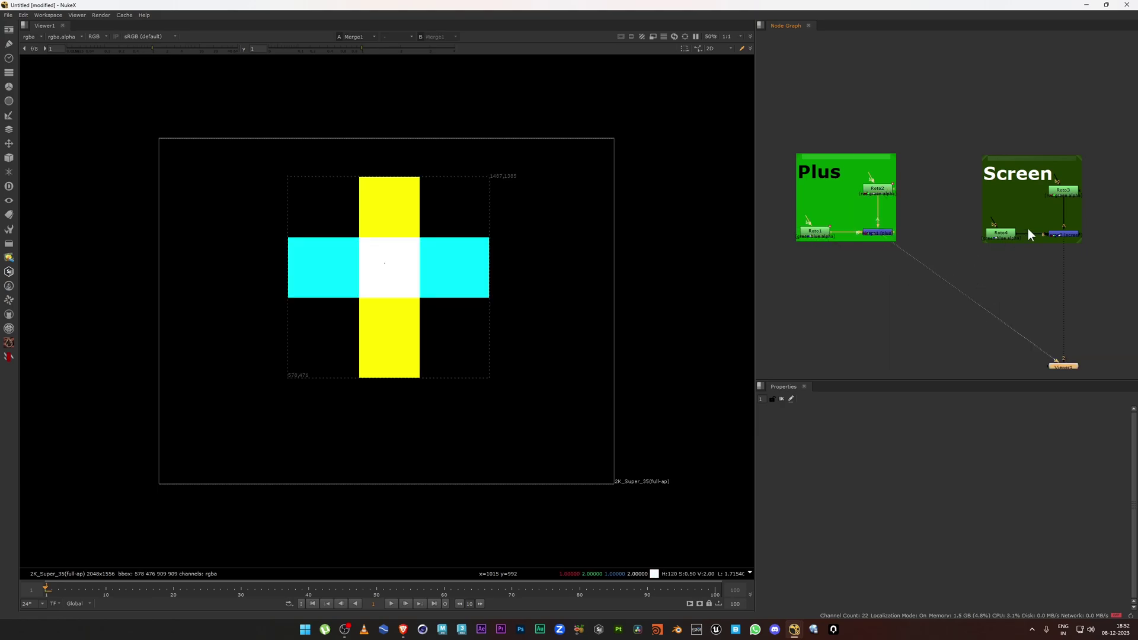
# Preview the yellow Roto3, the cyan Roto4 and their Screen merge
pyautogui.click(1063, 190)
pyautogui.press('1')
pyautogui.moveTo(1026, 208); pyautogui.dragTo(973, 255)
pyautogui.press('1')
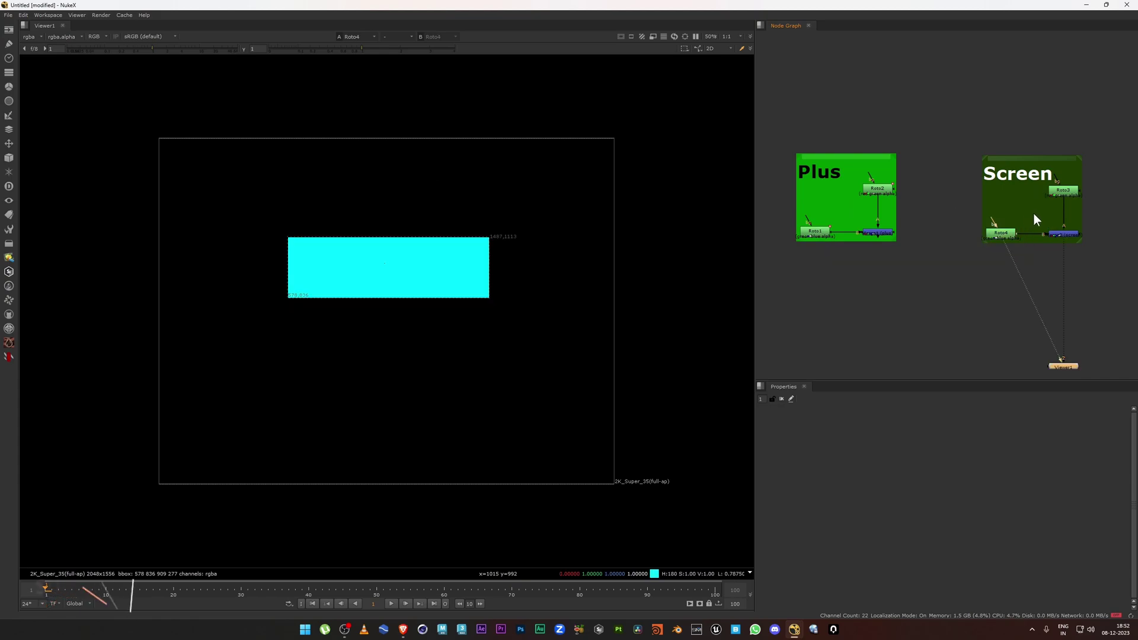
pyautogui.click(1063, 234)
pyautogui.press('1')
# Connect the Plus merge to viewer input 2 and the Screen merge to input 1
pyautogui.scroll(1, 359, 255)
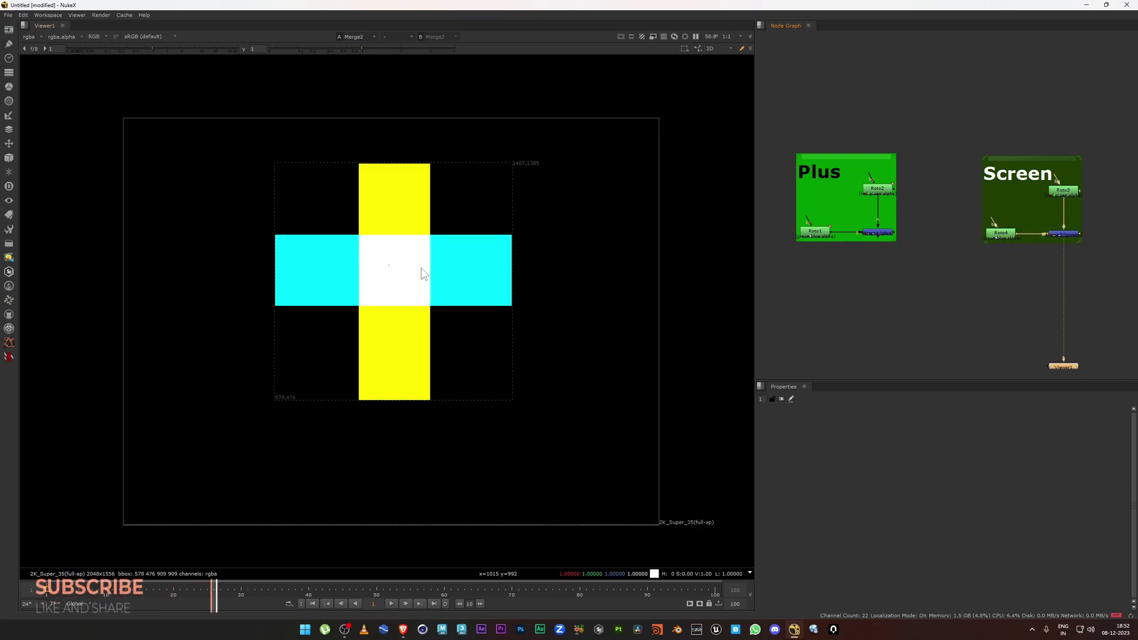
pyautogui.moveTo(848, 213); pyautogui.dragTo(918, 253)
pyautogui.press('2')
pyautogui.moveTo(1042, 215); pyautogui.dragTo(1115, 258)
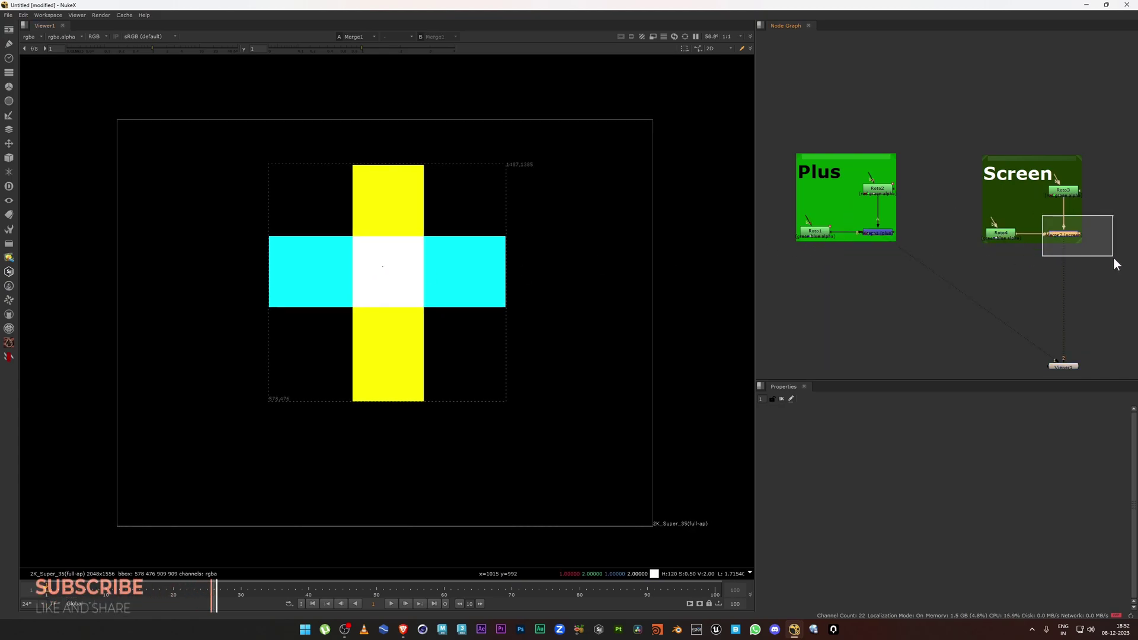
pyautogui.press('1')
# Enlarge and centre the crossing bars, then compare the Plus and Screen results
pyautogui.scroll(3, 470, 280)
pyautogui.moveTo(446, 276); pyautogui.dragTo(516, 308, button='middle')
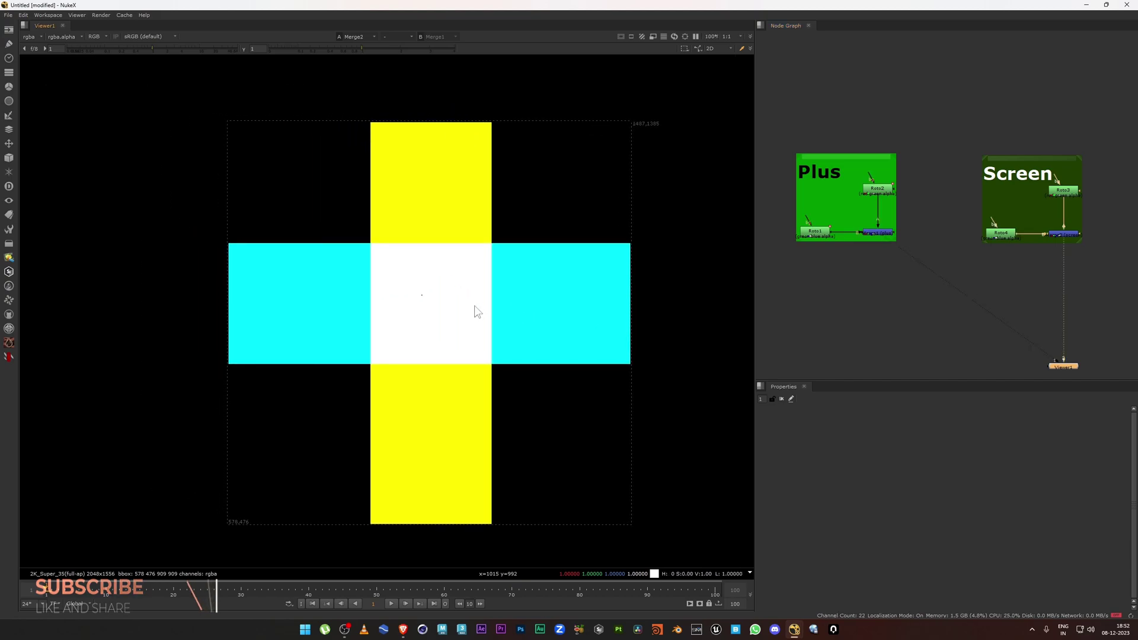
pyautogui.press('2')
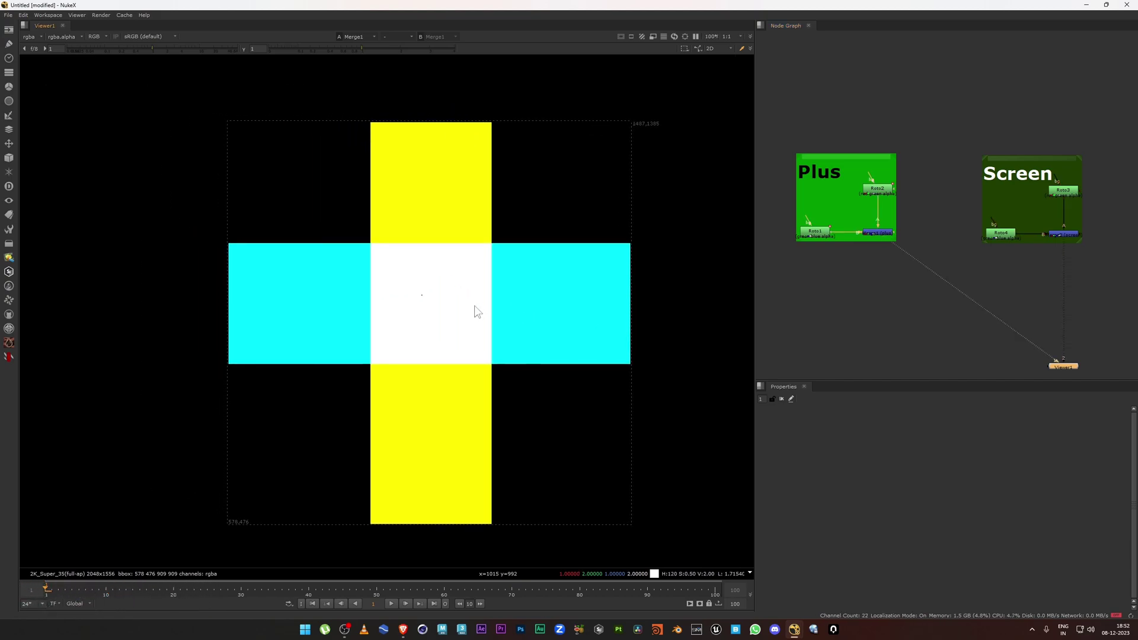
pyautogui.press('1')
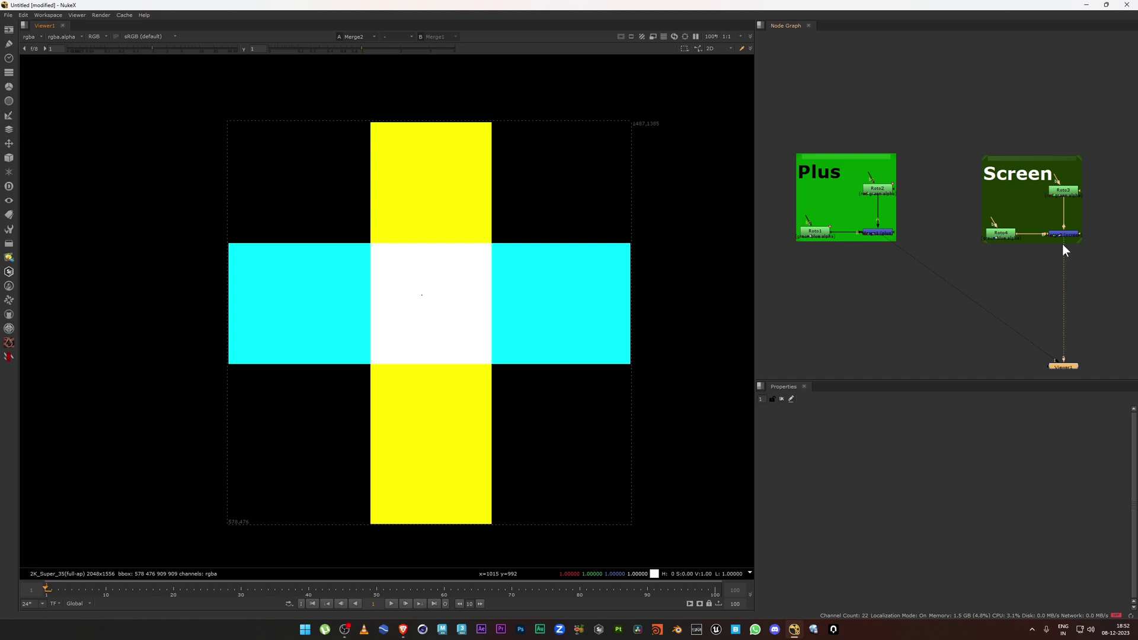
pyautogui.moveTo(546, 332); pyautogui.dragTo(522, 338, button='middle')
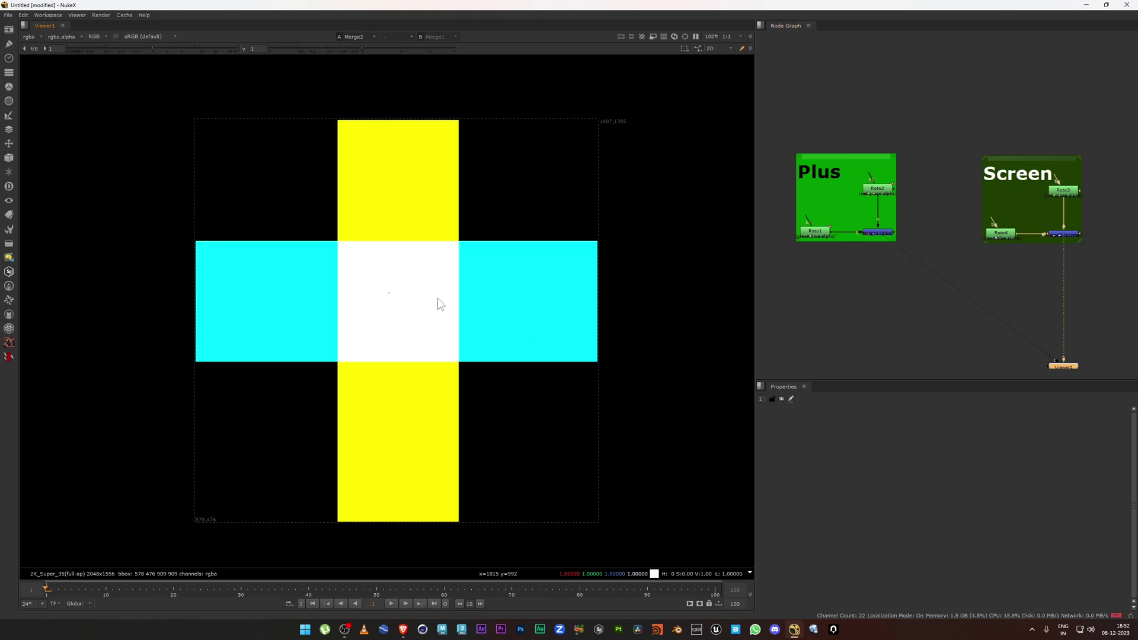
# Show only the alpha channel and lower the viewer gain to about 0.22
pyautogui.press('o')
pyautogui.press('o')
pyautogui.press('a')
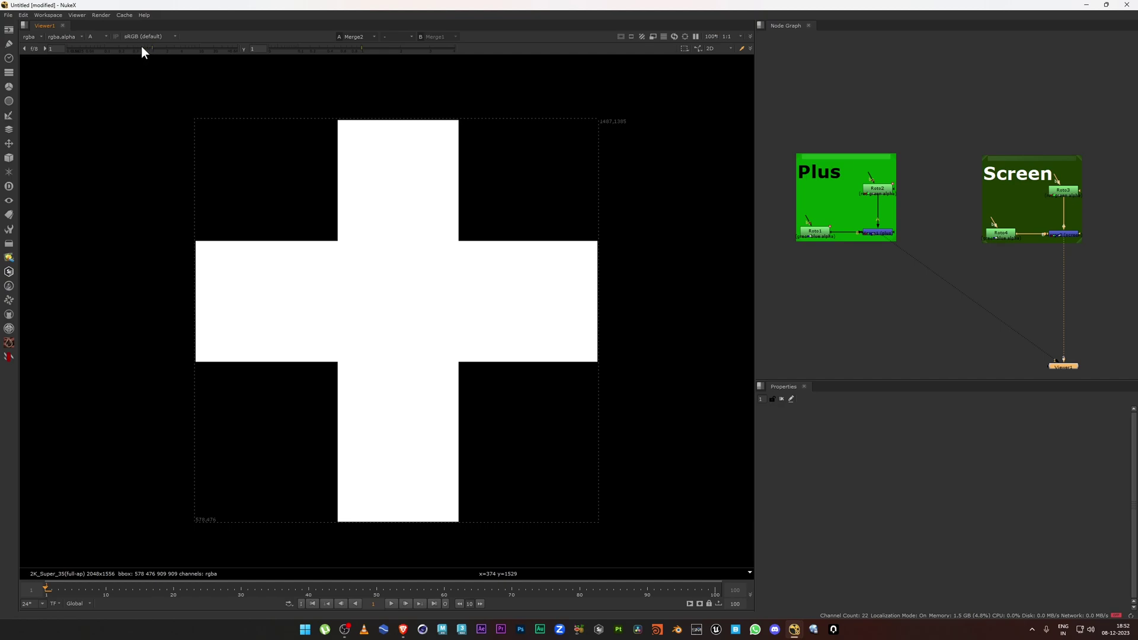
pyautogui.moveTo(141, 47); pyautogui.dragTo(114, 48)
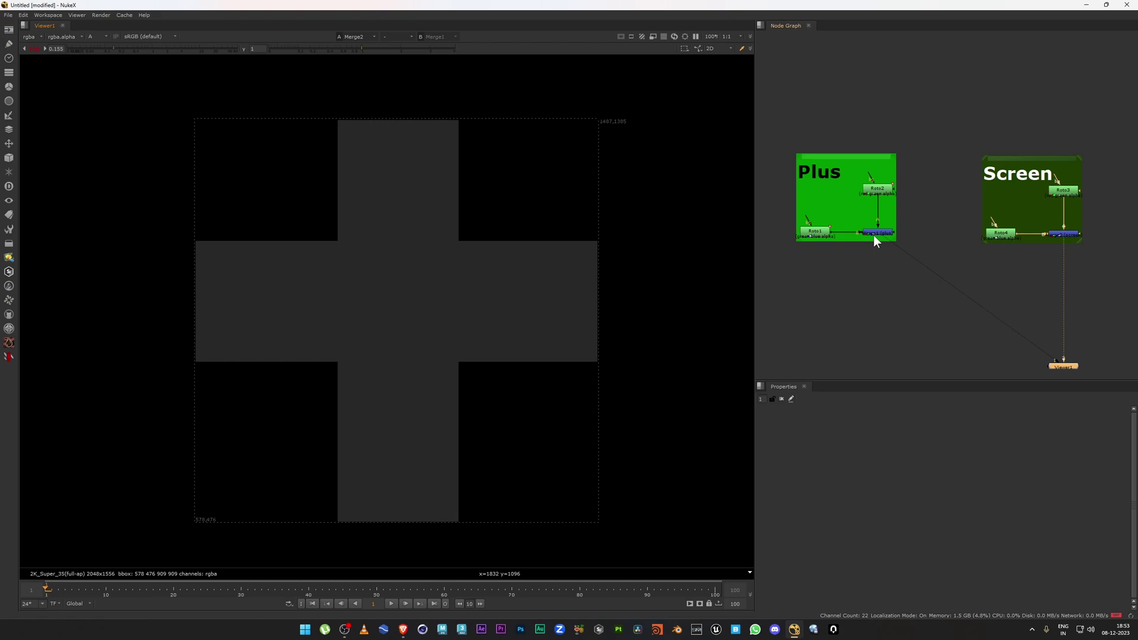
# Show the Plus merge's alpha and sample the centre overlap, which reads 2.0
pyautogui.press('1')
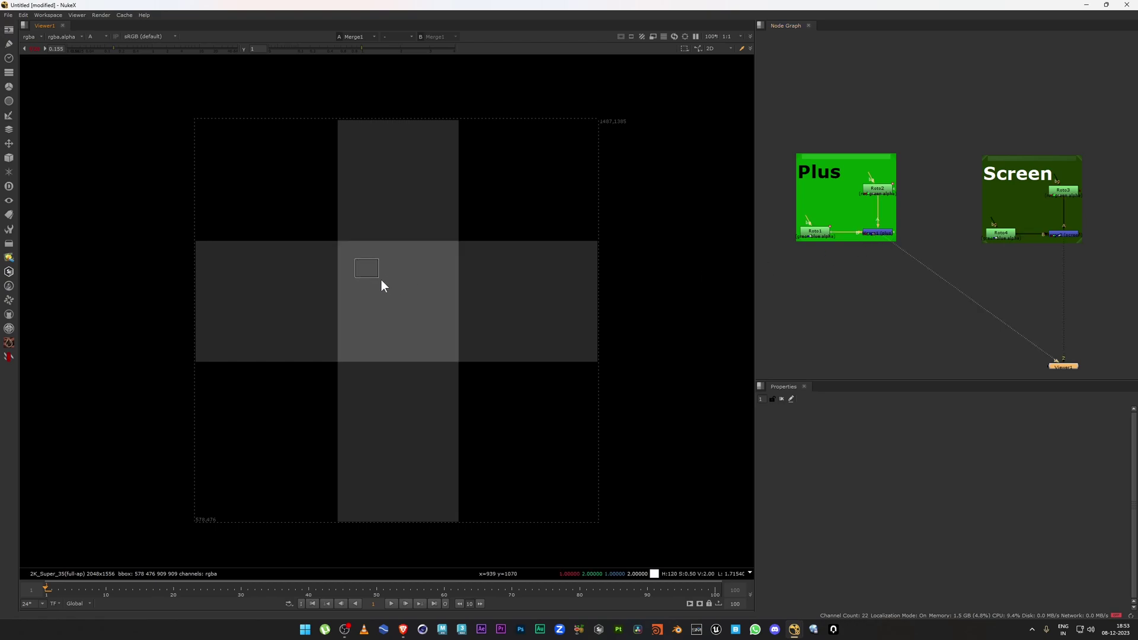
pyautogui.moveTo(342, 245)
pyautogui.keyDown('ctrl'); pyautogui.keyDown('shift'); pyautogui.mouseDown()
pyautogui.moveTo(401, 315)
pyautogui.moveTo(454, 355)
pyautogui.mouseUp(); pyautogui.keyUp('shift'); pyautogui.keyUp('ctrl')
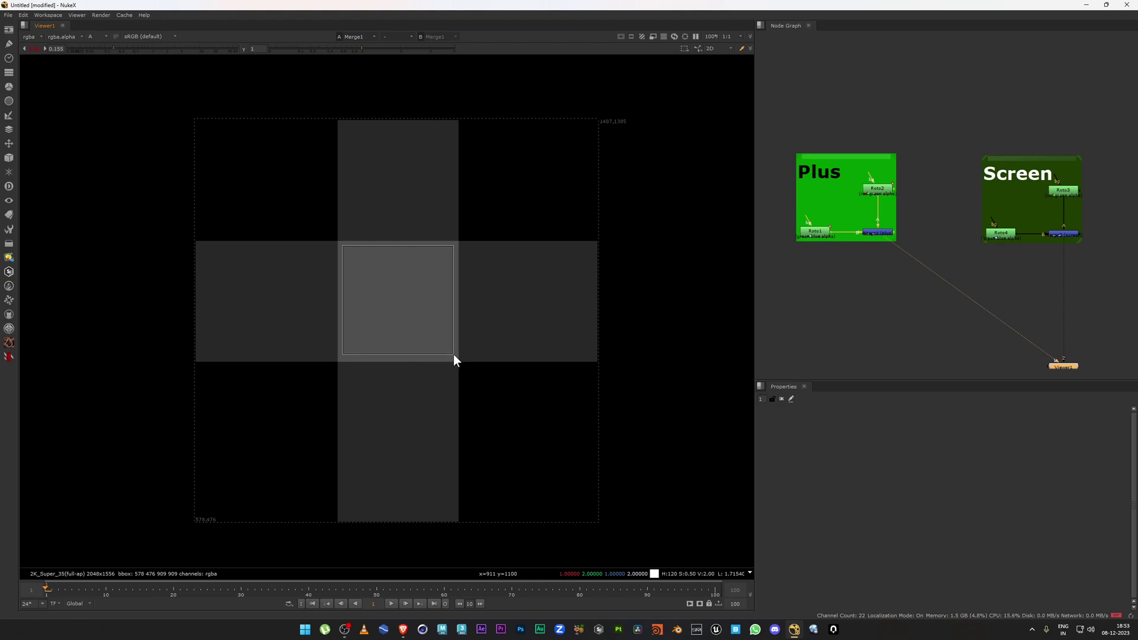
pyautogui.keyDown('ctrl'); pyautogui.keyDown('shift'); pyautogui.moveTo(454, 356); pyautogui.dragTo(349, 255); pyautogui.keyUp('shift'); pyautogui.keyUp('ctrl')
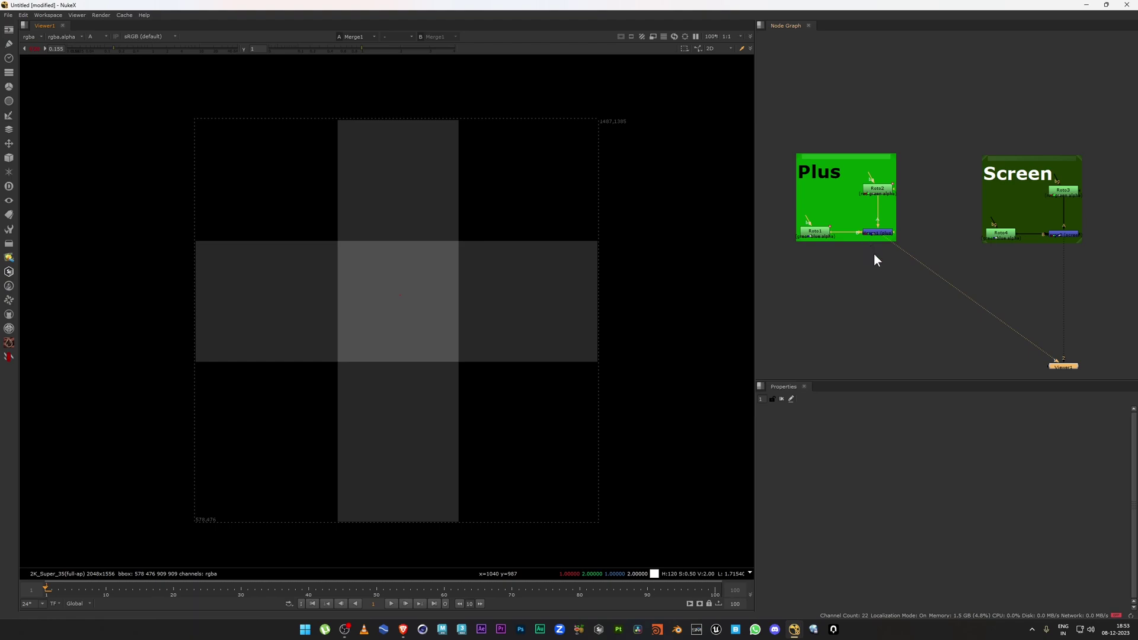
# Flip between the Screen and Plus alpha results, finishing on Plus
pyautogui.press('2')
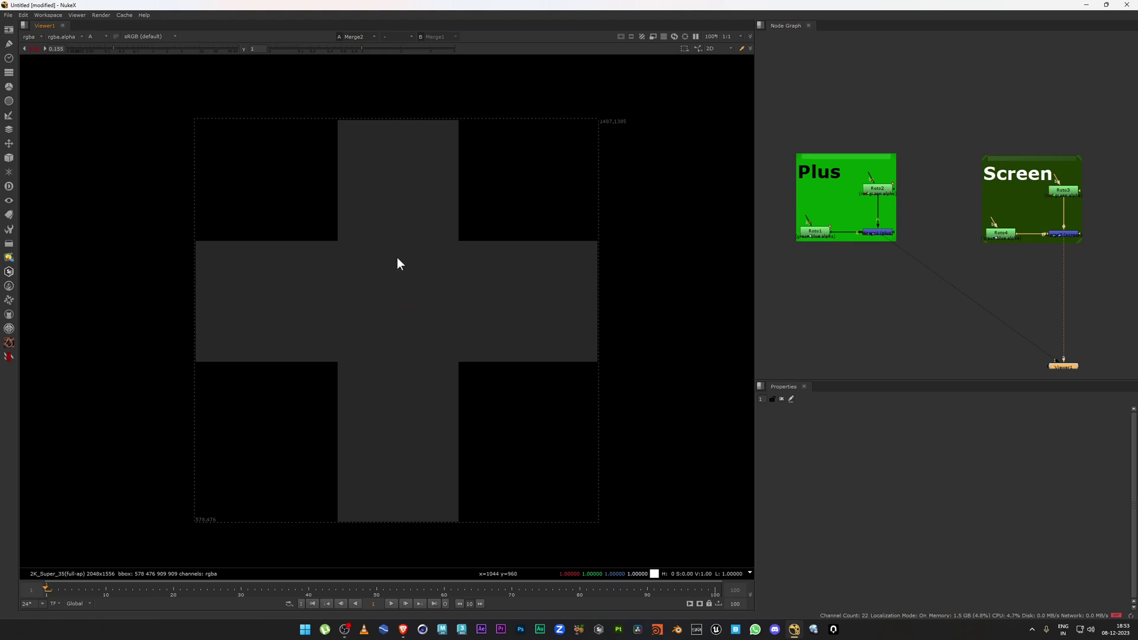
pyautogui.press('1')
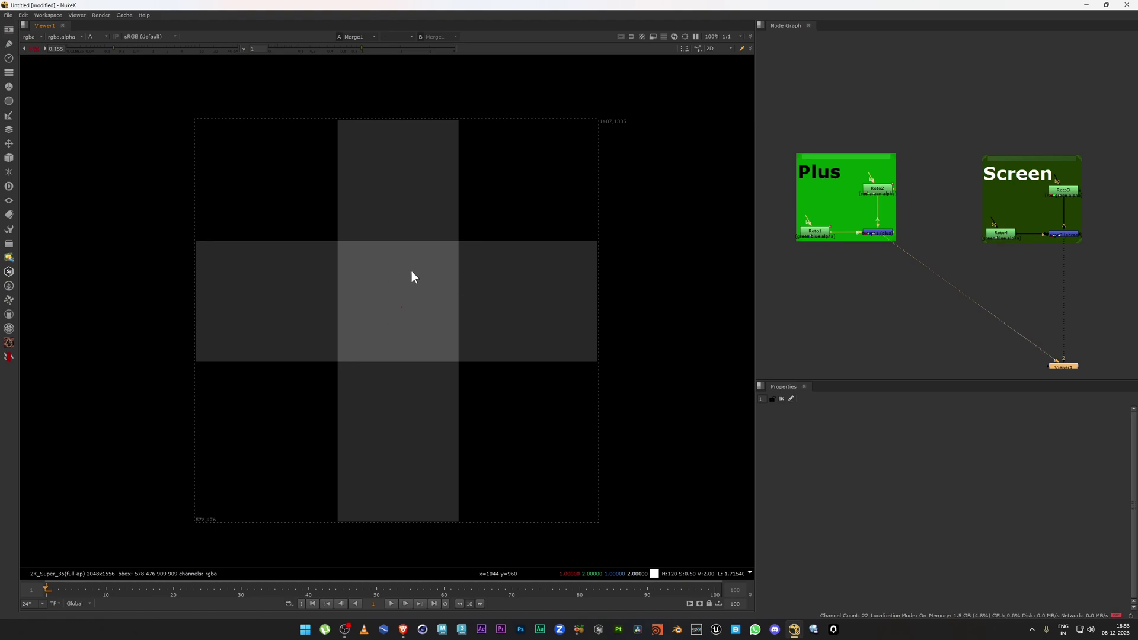
pyautogui.scroll(1, 412, 300)
pyautogui.scroll(-1, 411, 300)
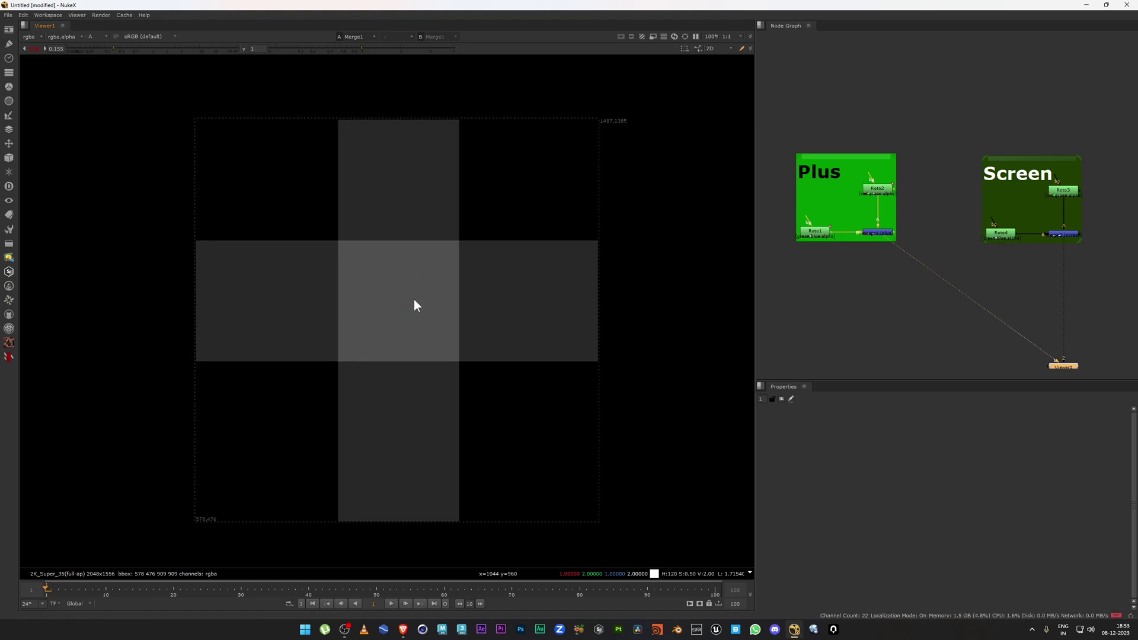
pyautogui.moveTo(414, 300); pyautogui.dragTo(404, 300, button='middle')
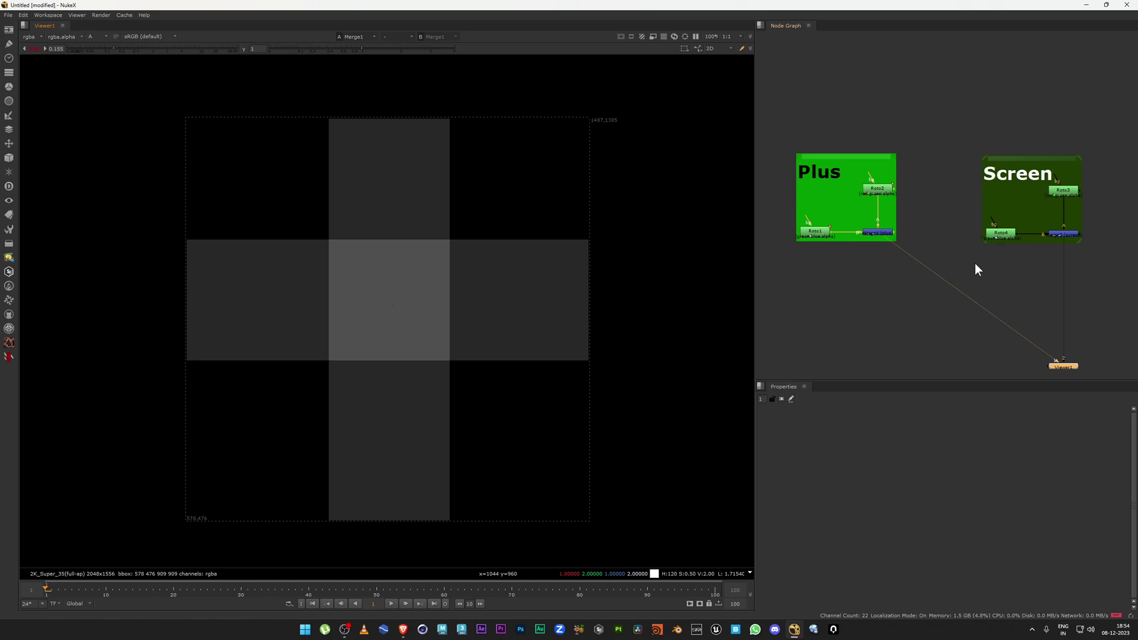
# Open Merge1's properties to check its plus operation, then select the Screen merge
pyautogui.doubleClick(876, 232)
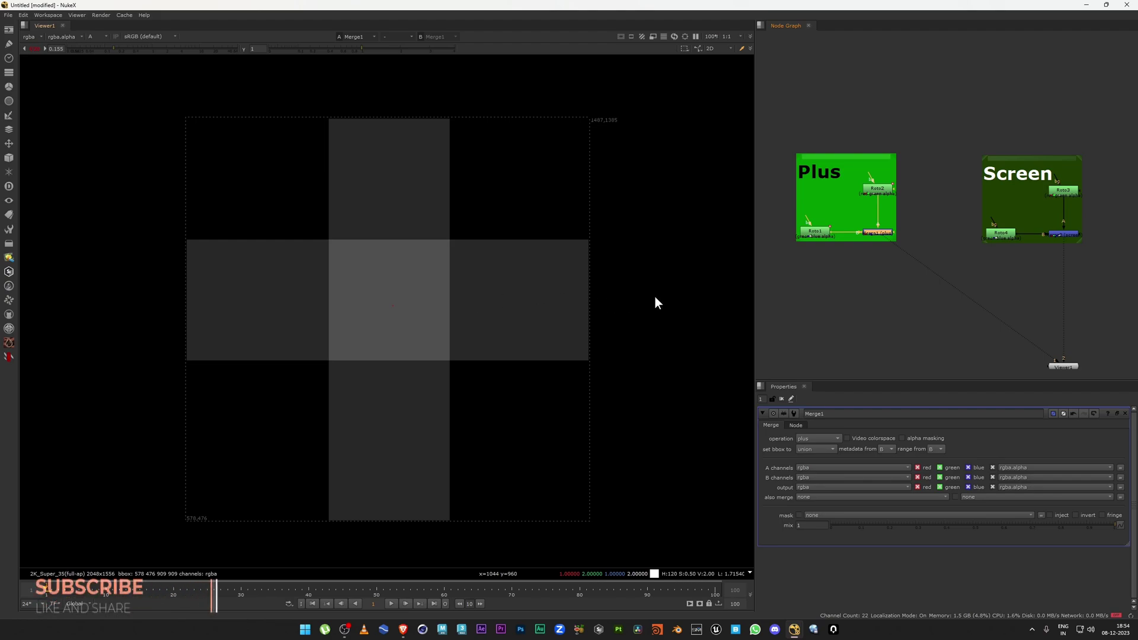
pyautogui.moveTo(580, 289); pyautogui.dragTo(568, 279, button='middle')
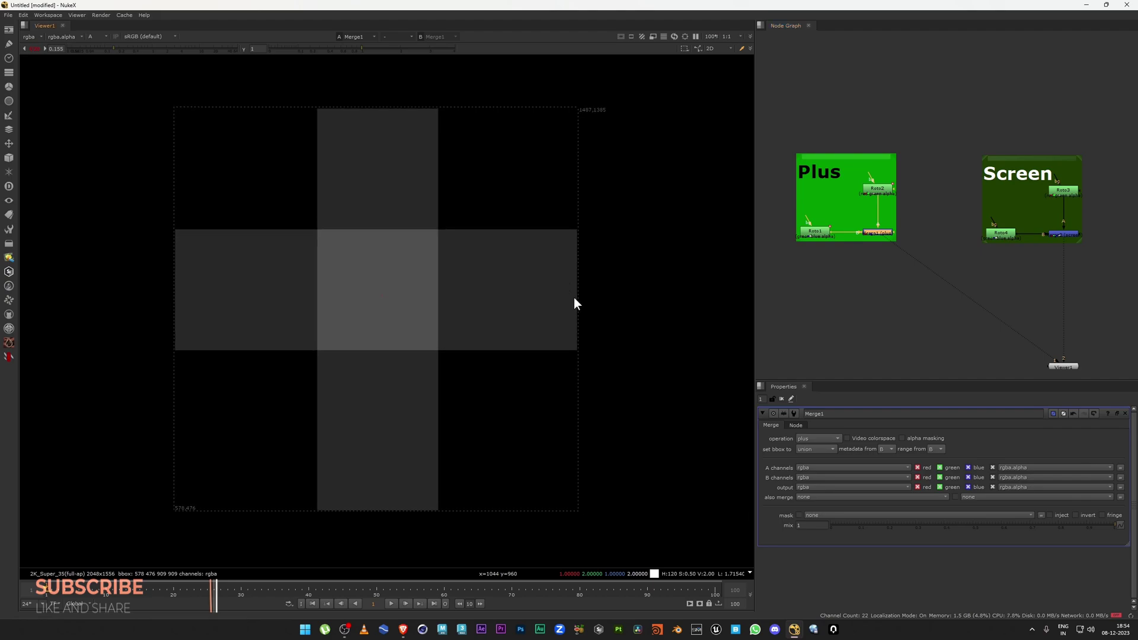
pyautogui.moveTo(841, 210); pyautogui.dragTo(924, 269)
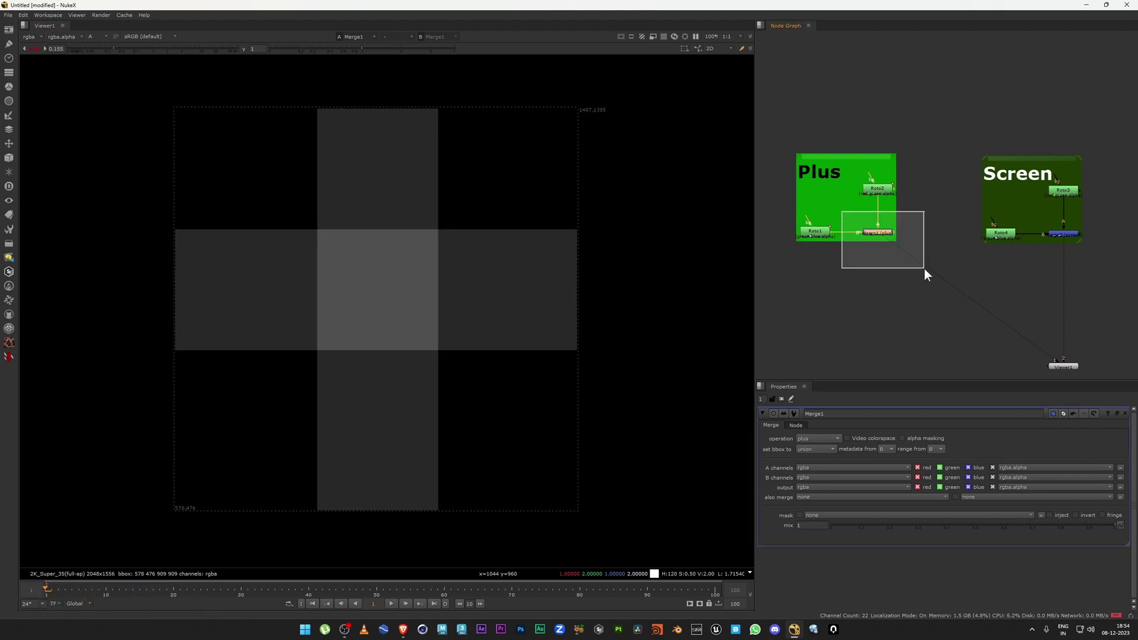
pyautogui.moveTo(1039, 218); pyautogui.dragTo(1094, 262)
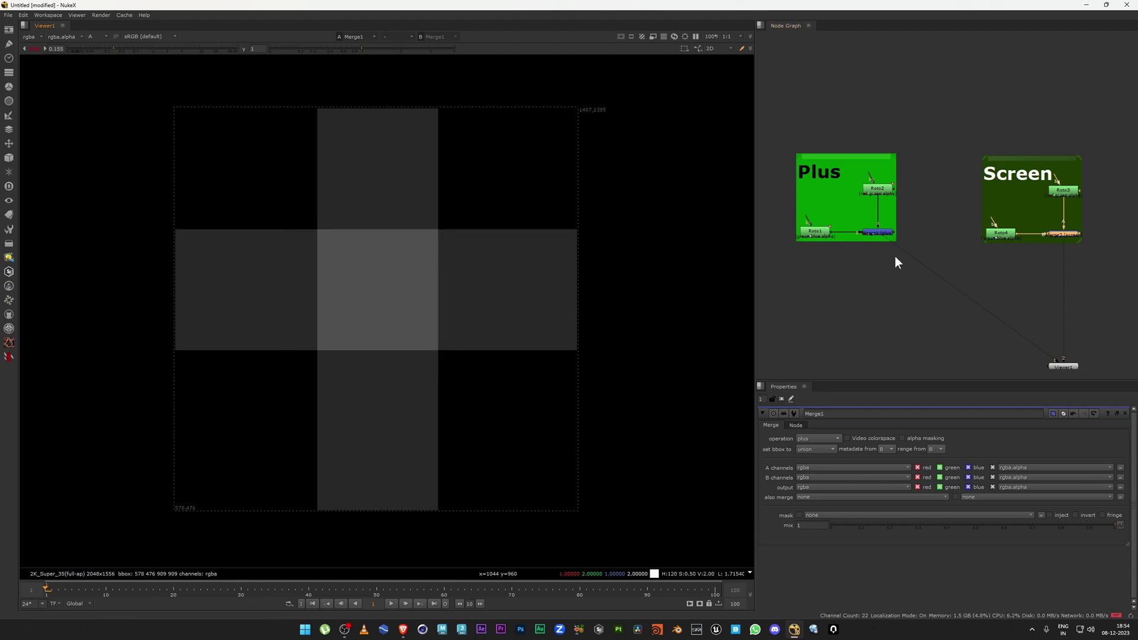
# Add a Clamp node after the Plus merge and place it below Merge1
pyautogui.click(868, 302)
pyautogui.press('Tab')
pyautogui.write('cla')
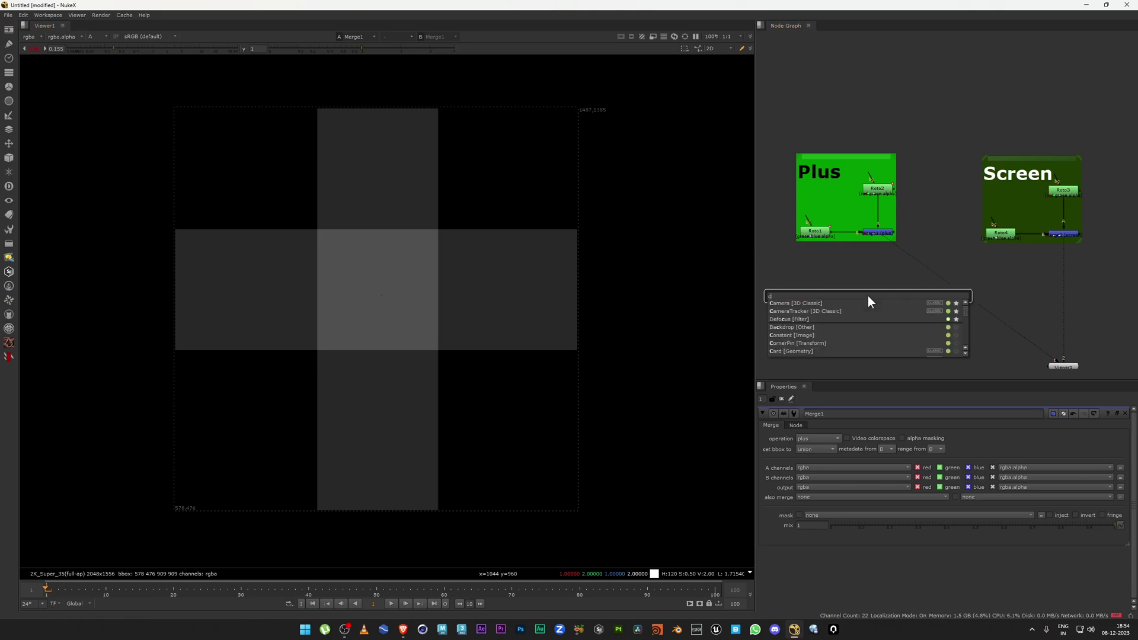
pyautogui.press('Return')
pyautogui.moveTo(868, 296)
pyautogui.mouseDown()
pyautogui.moveTo(943, 272)
pyautogui.moveTo(877, 271)
pyautogui.mouseUp()
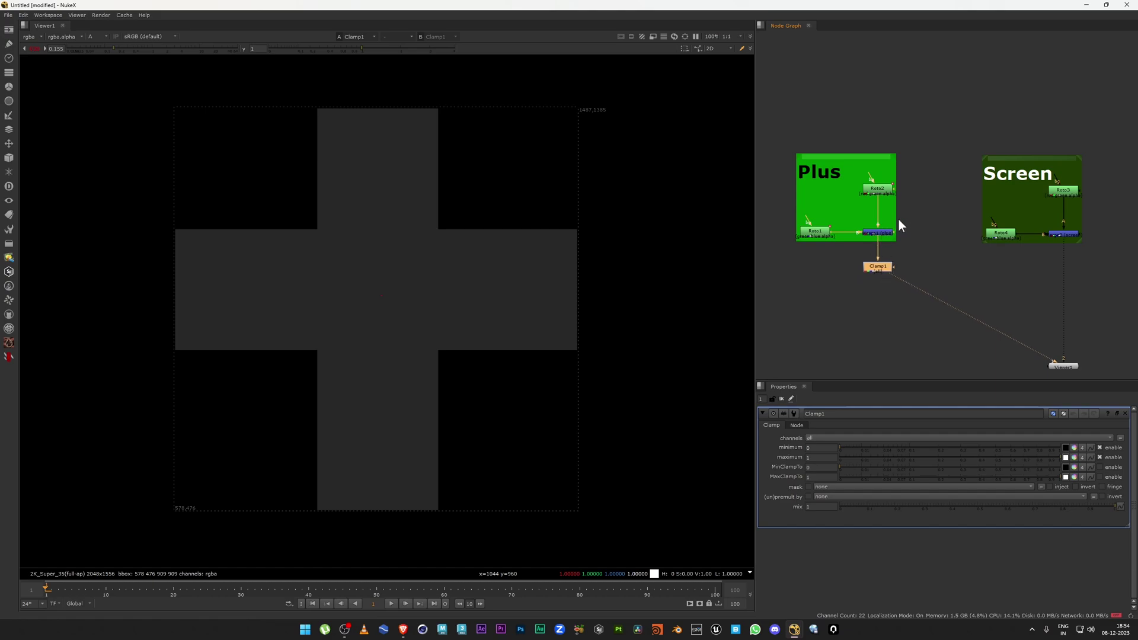
pyautogui.click(889, 231)
pyautogui.click(884, 268)
# Delete the Clamp node and toggle the viewer between the two merges
pyautogui.press('Delete')
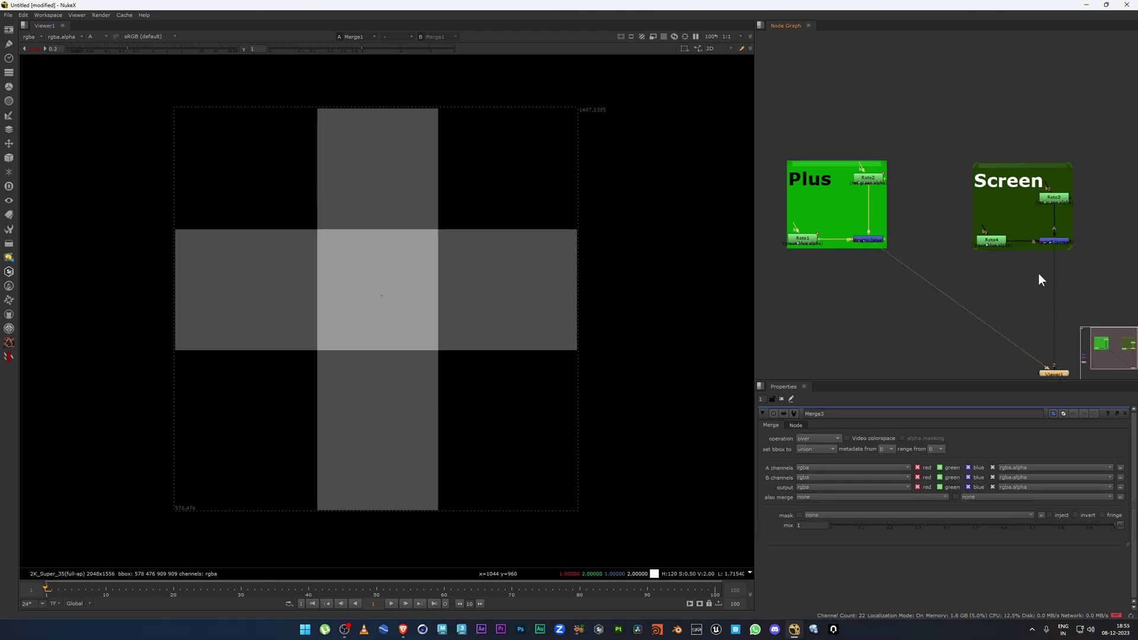
pyautogui.press('1')
pyautogui.press('2')
pyautogui.press('1')
pyautogui.press('1')
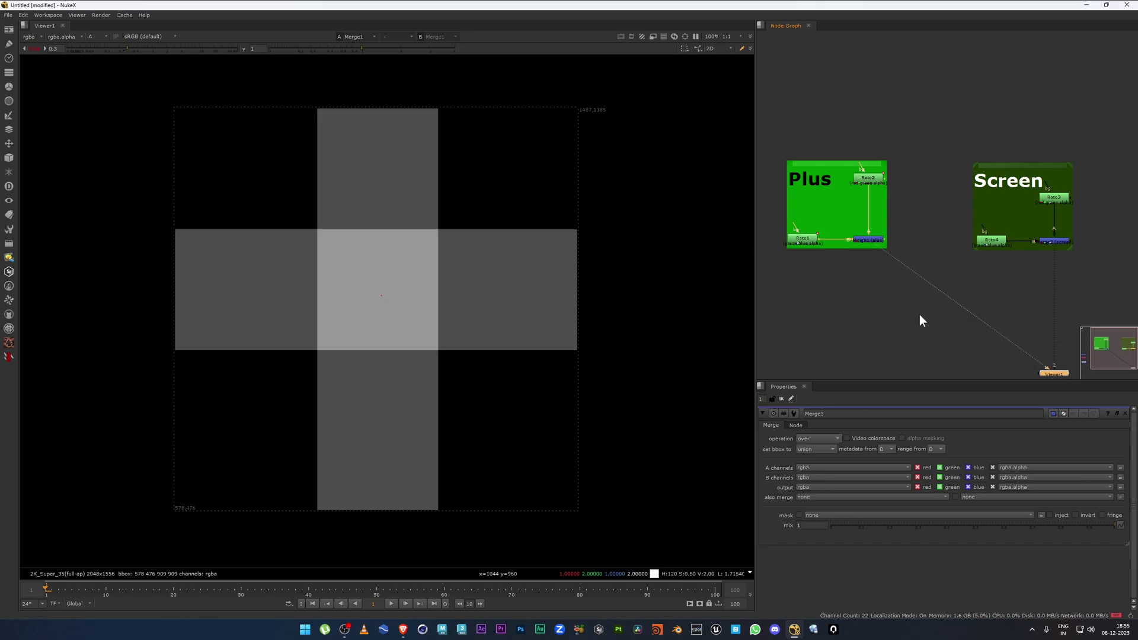